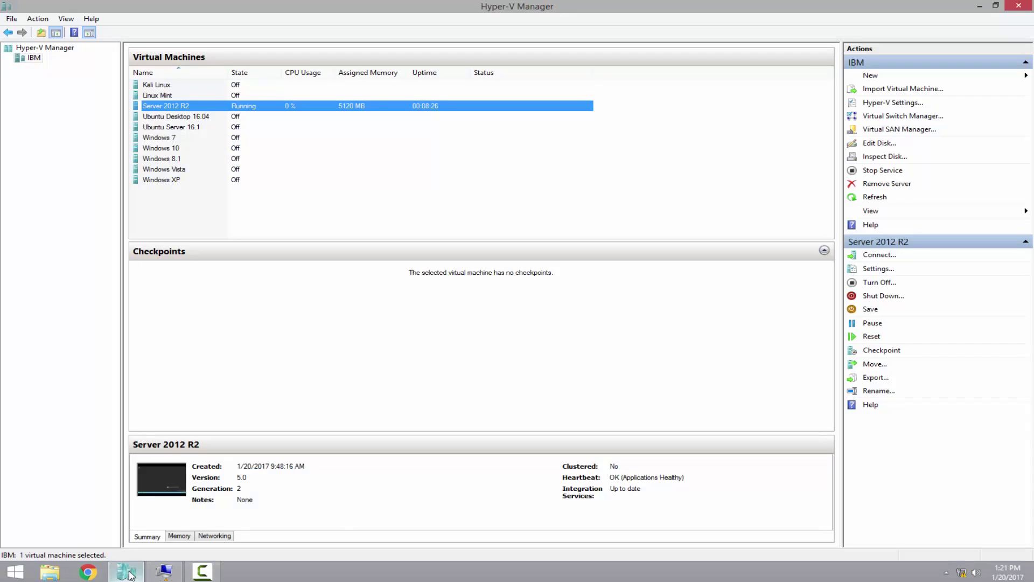
# Connect to the running Server 2012 R2 virtual machine from the Virtual Machines list
pyautogui.doubleClick(196, 108)
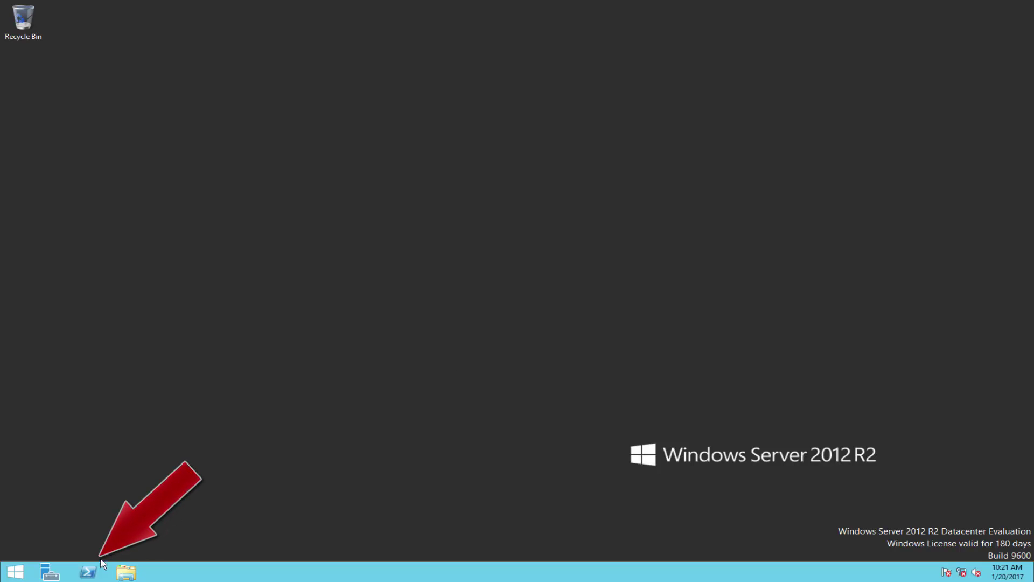
# Run 'DISM /online /enable-feature /featurename:Microsoft-Hyper-V' in PowerShell and accept the restart
pyautogui.click(89, 572)
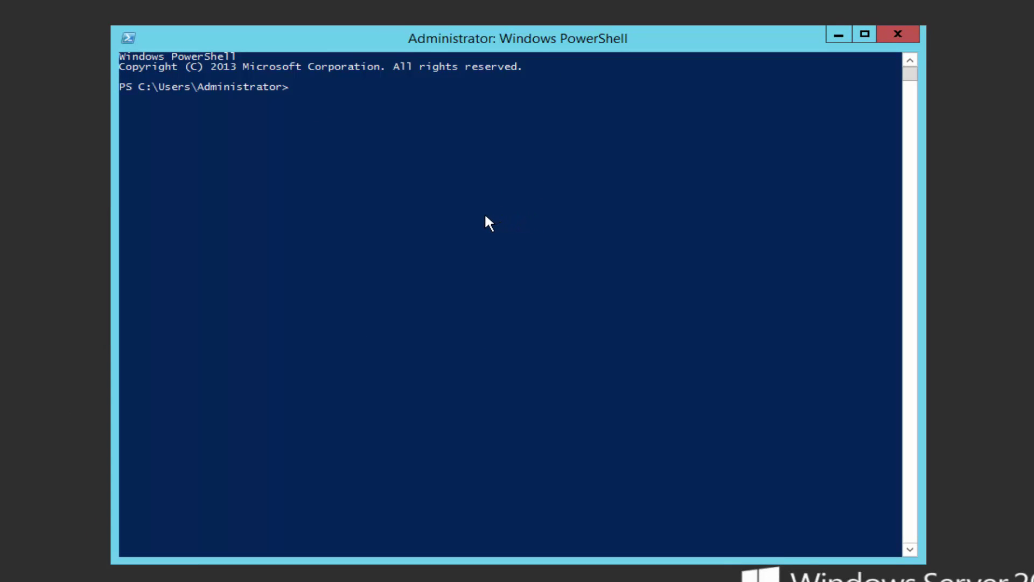
pyautogui.write('DISM /online /enable-feature /featurename:Microsoft-Hyper-V')
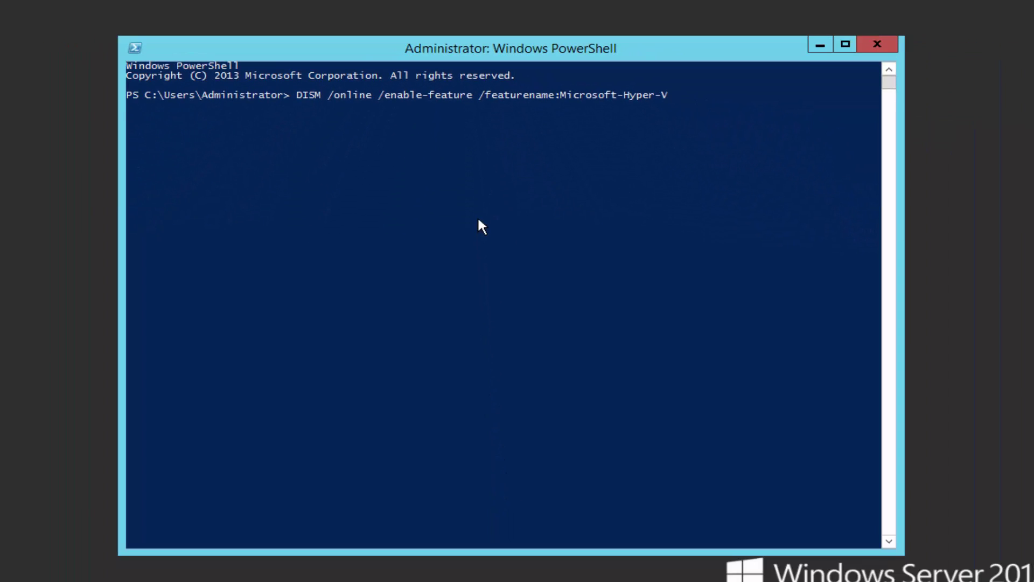
pyautogui.press('Return')
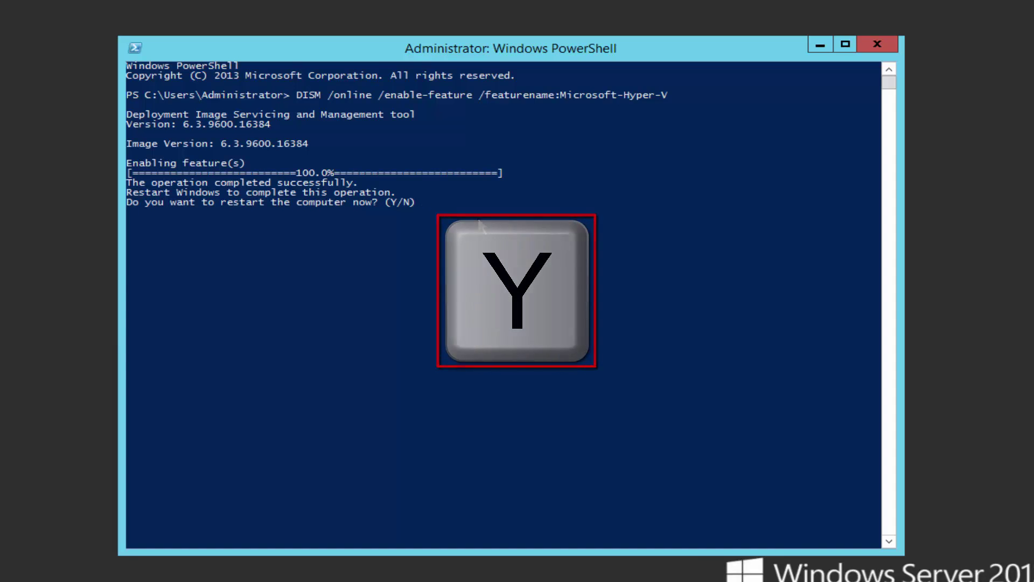
pyautogui.press('y')
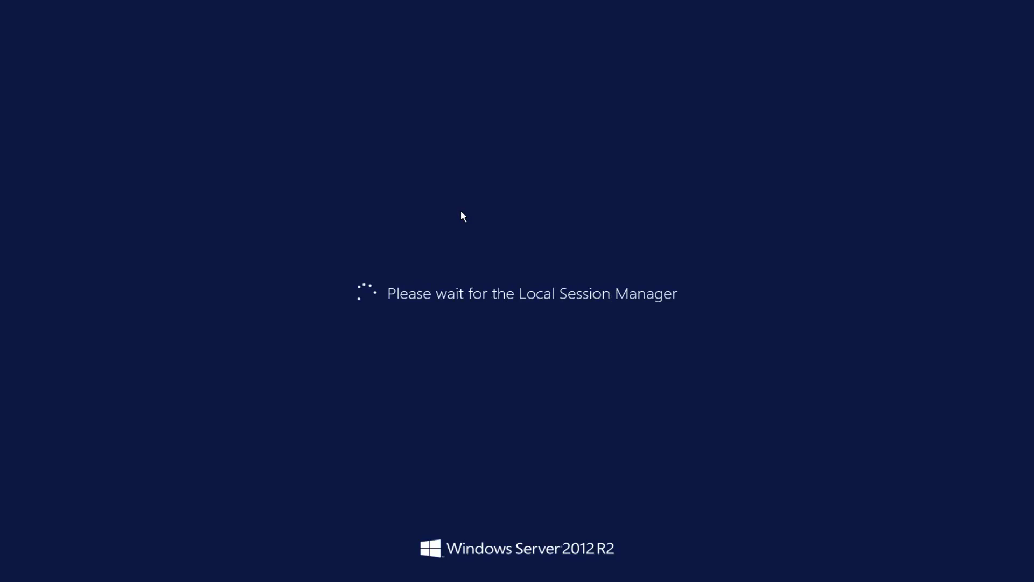
# Sign back in as Administrator with the password after the restart
pyautogui.hotkey('ctrl', 'alt', 'Delete')
pyautogui.write('********')
pyautogui.press('Return')
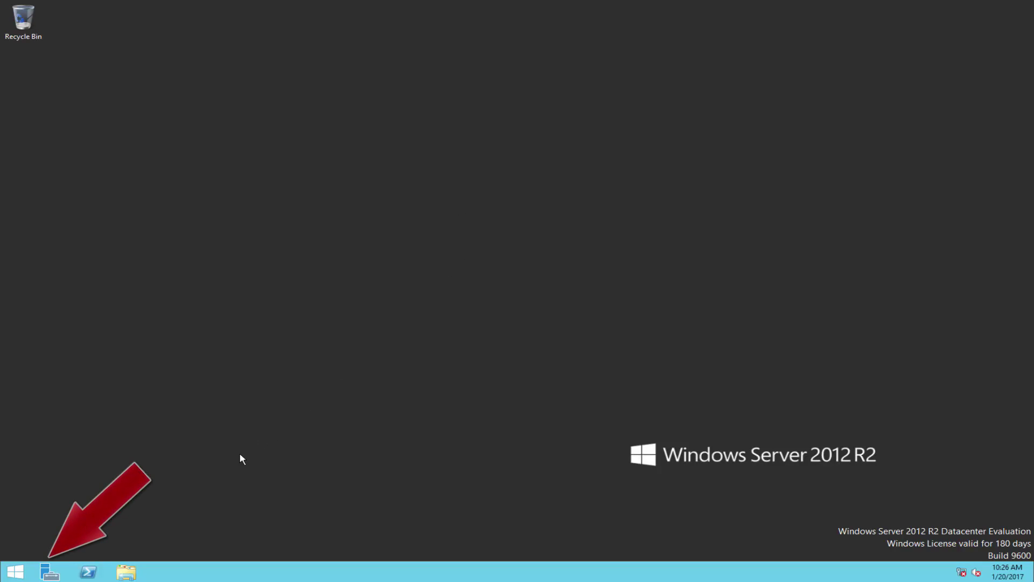
# Launch Add Roles and Features from Server Manager's Manage menu
pyautogui.click(47, 574)
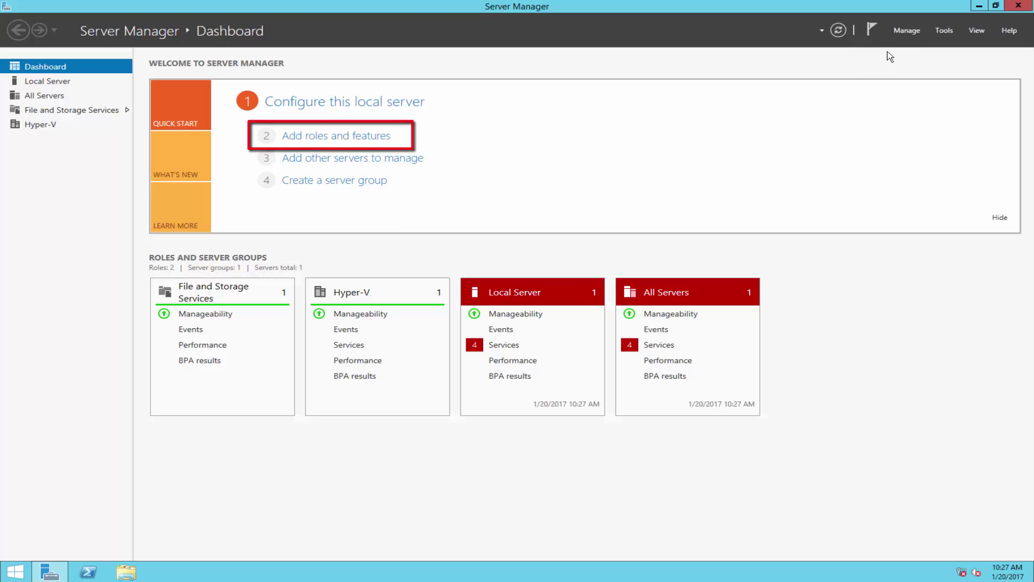
pyautogui.click(904, 33)
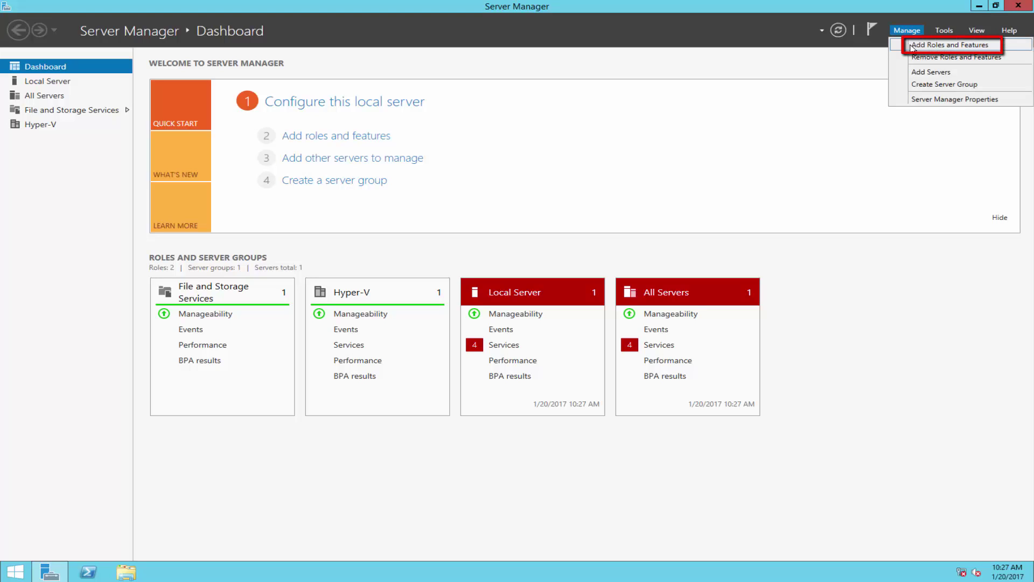
pyautogui.click(912, 46)
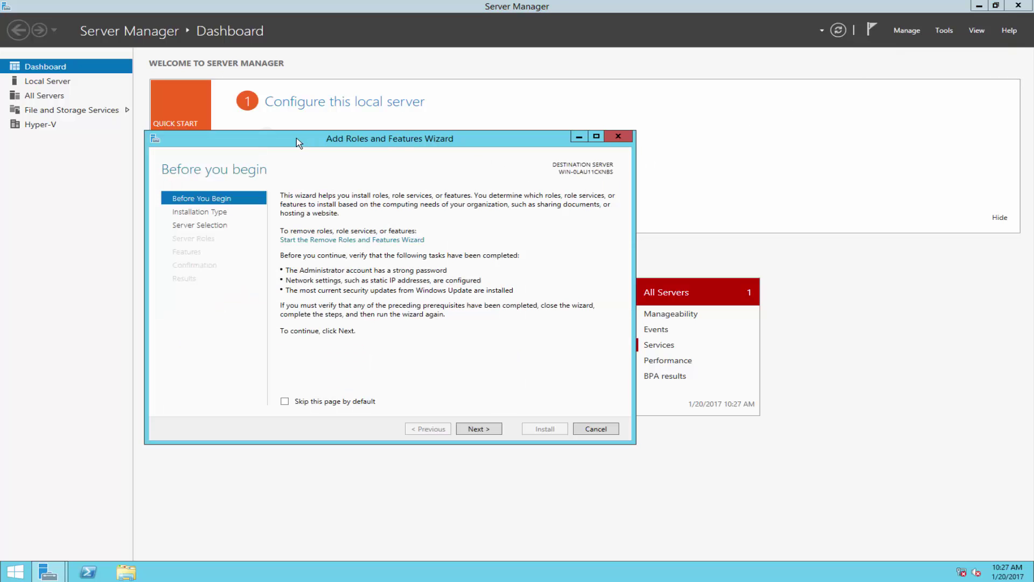
# Advance the wizard with role-based installation on the local server to the Features page
pyautogui.moveTo(302, 138)
pyautogui.mouseDown()
pyautogui.moveTo(407, 141)
pyautogui.moveTo(451, 124)
pyautogui.mouseUp()
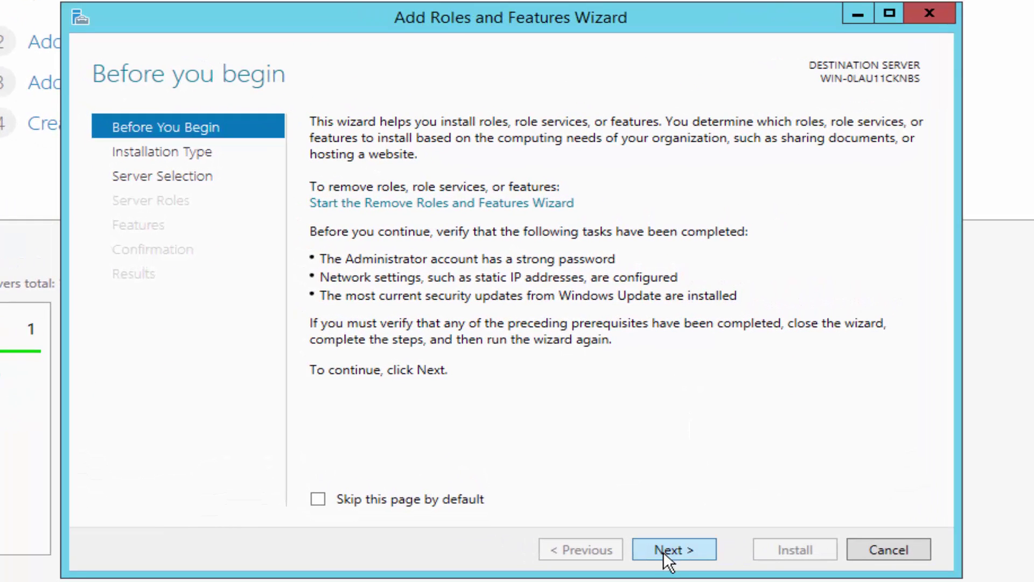
pyautogui.click(663, 552)
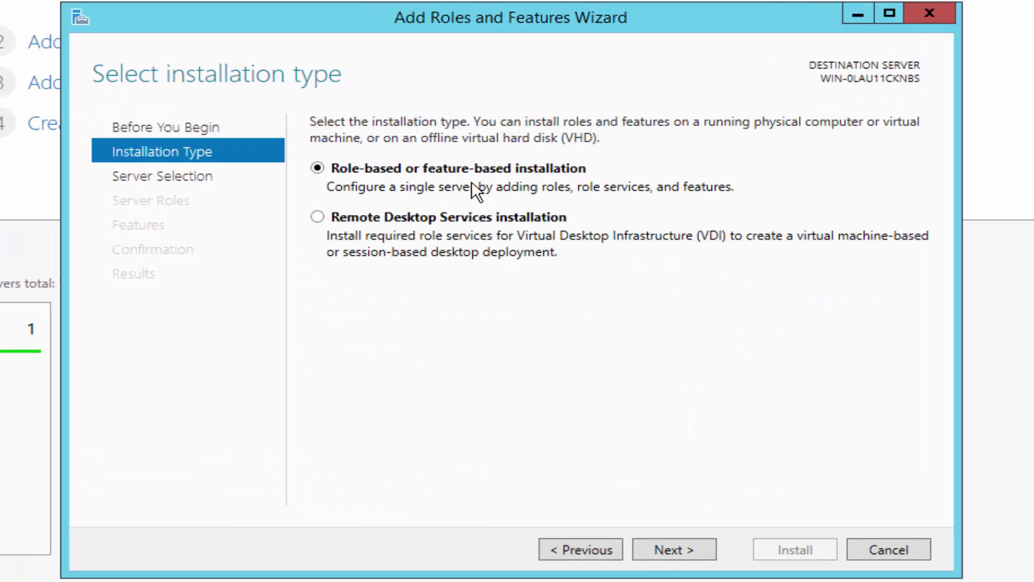
pyautogui.click(679, 549)
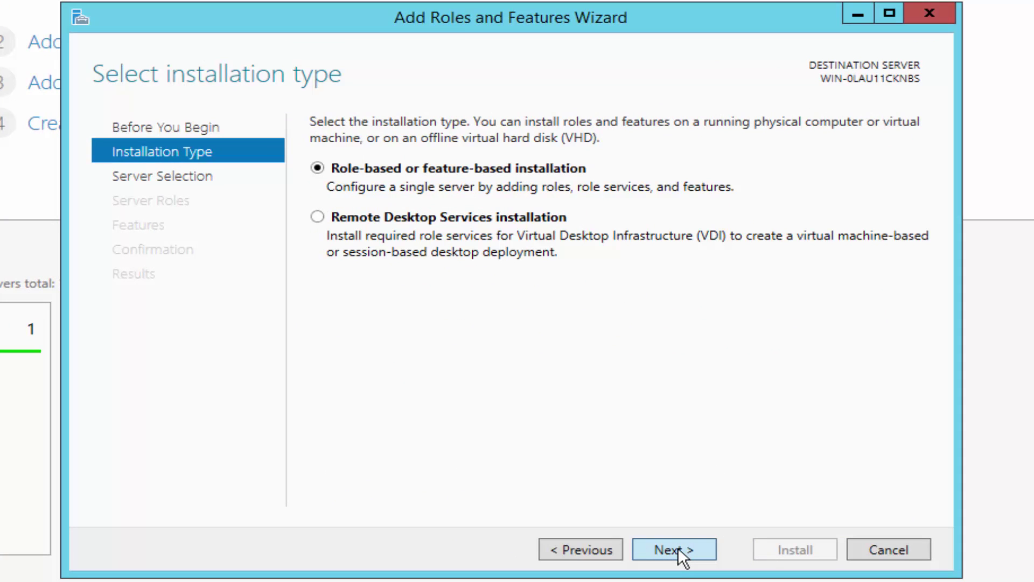
pyautogui.click(678, 550)
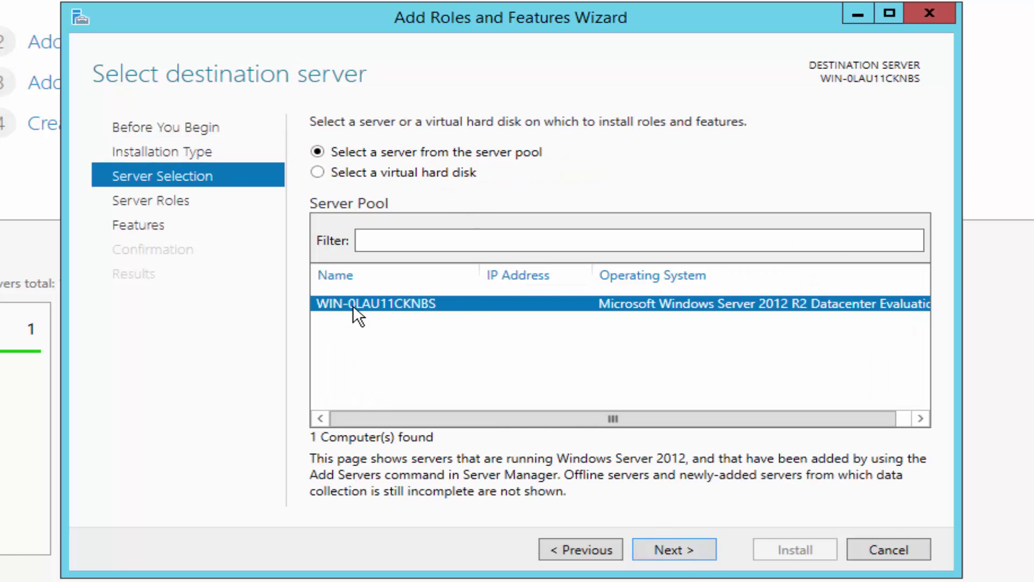
pyautogui.click(669, 549)
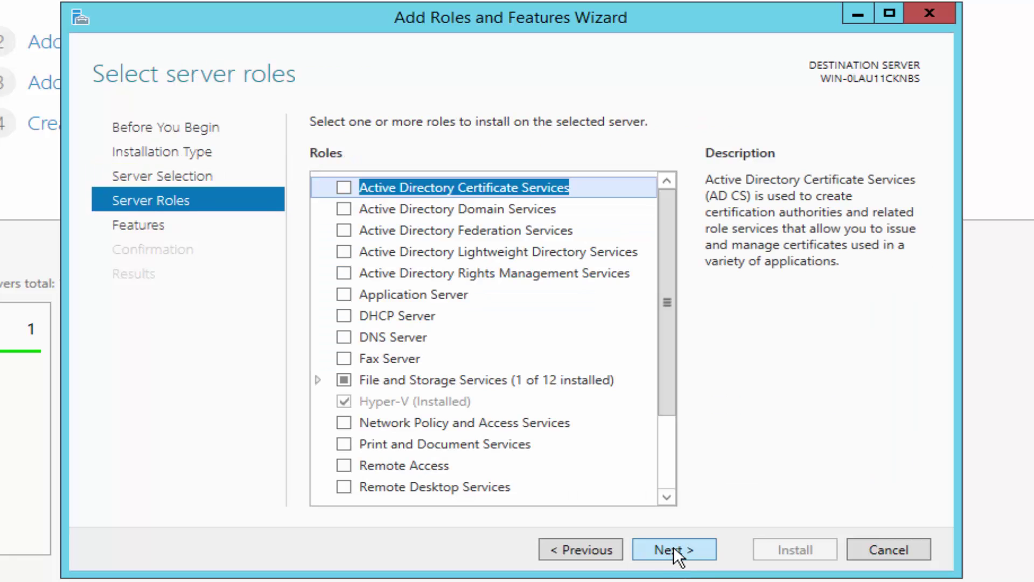
pyautogui.click(675, 548)
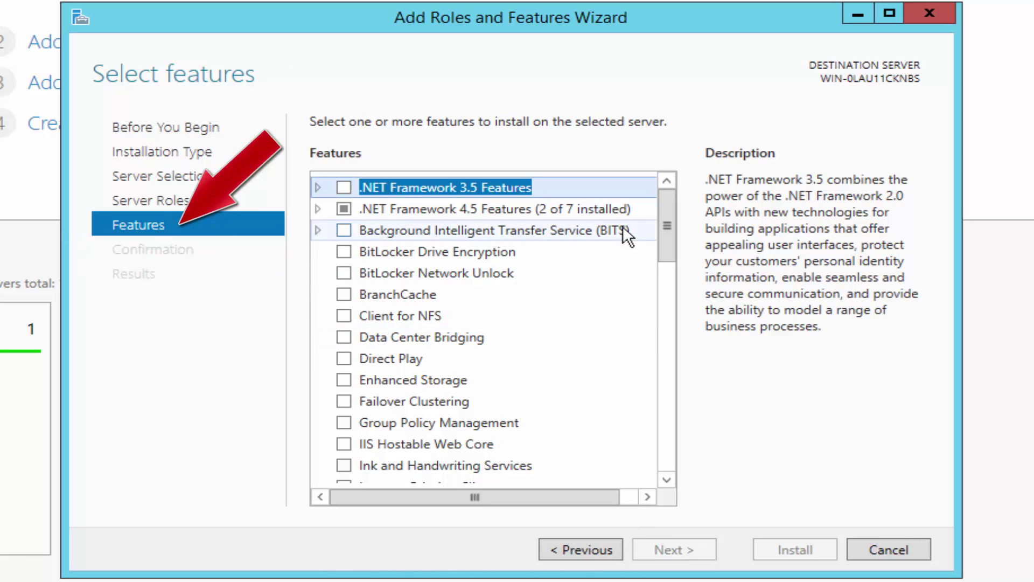
pyautogui.moveTo(667, 214)
pyautogui.mouseDown()
pyautogui.moveTo(663, 325)
pyautogui.moveTo(665, 302)
pyautogui.moveTo(681, 313)
pyautogui.mouseUp()
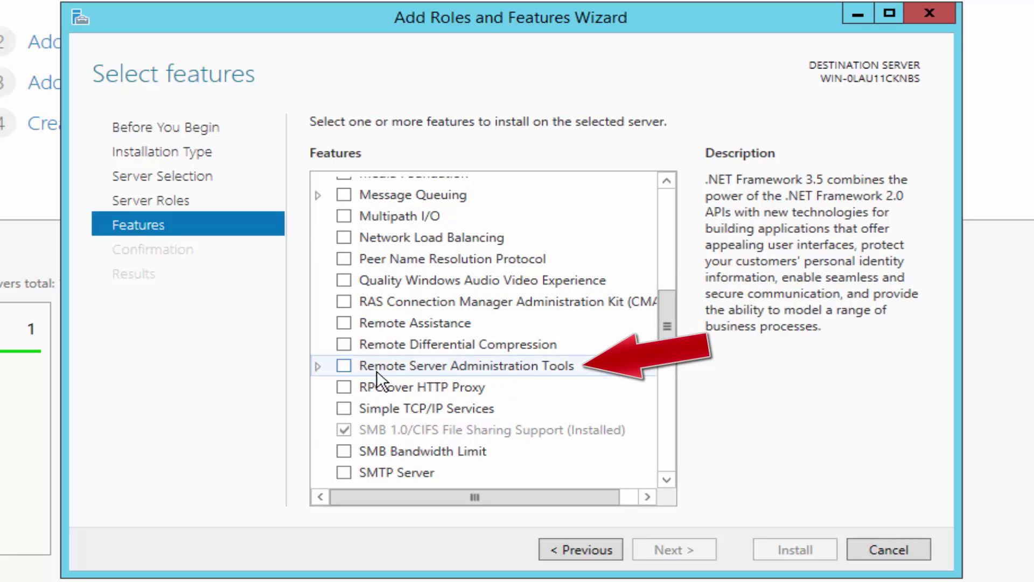
# Select Hyper-V Management Tools under Remote Server Administration Tools > Role Administration Tools
pyautogui.click(319, 367)
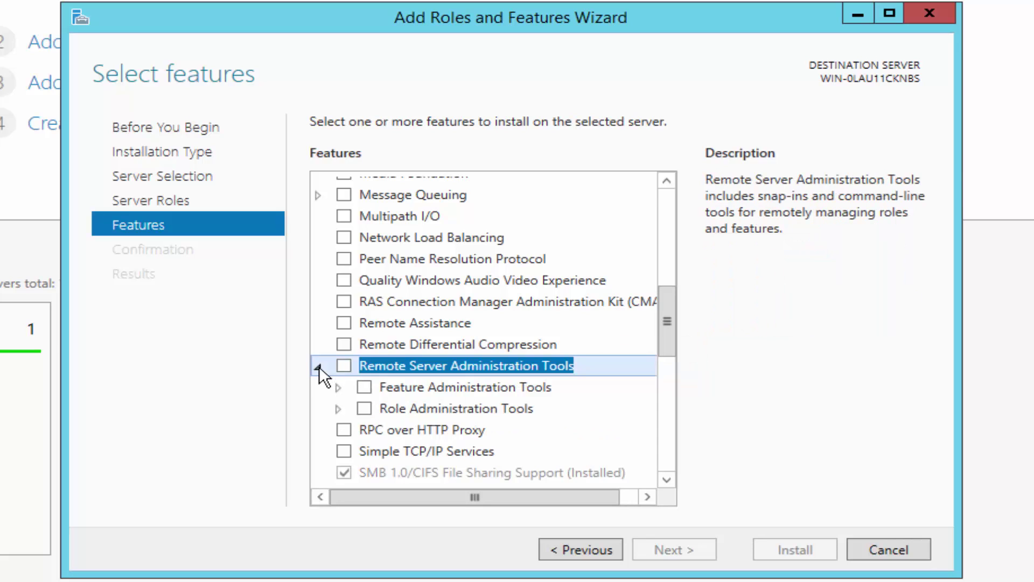
pyautogui.click(337, 408)
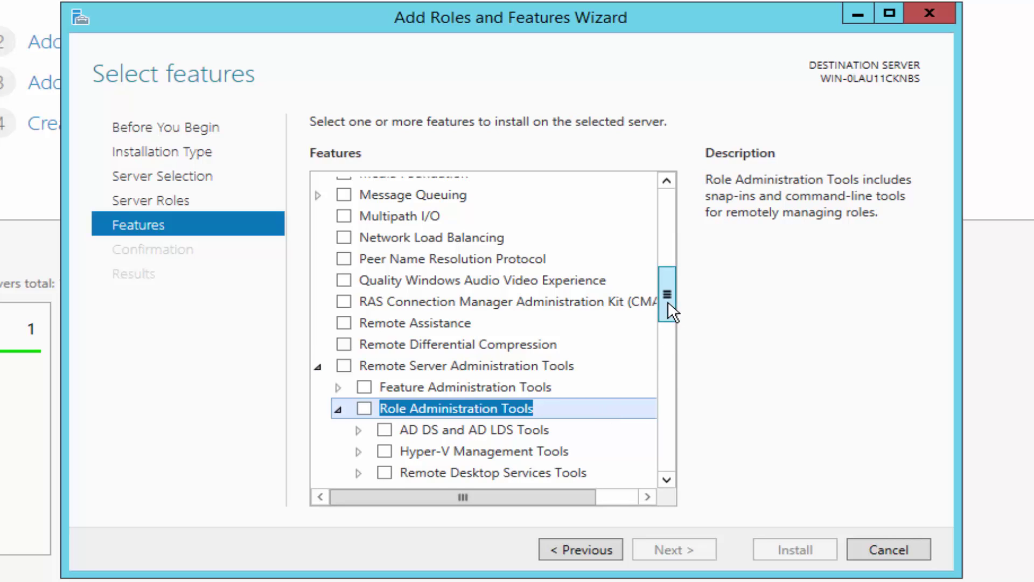
pyautogui.moveTo(668, 301); pyautogui.dragTo(670, 324)
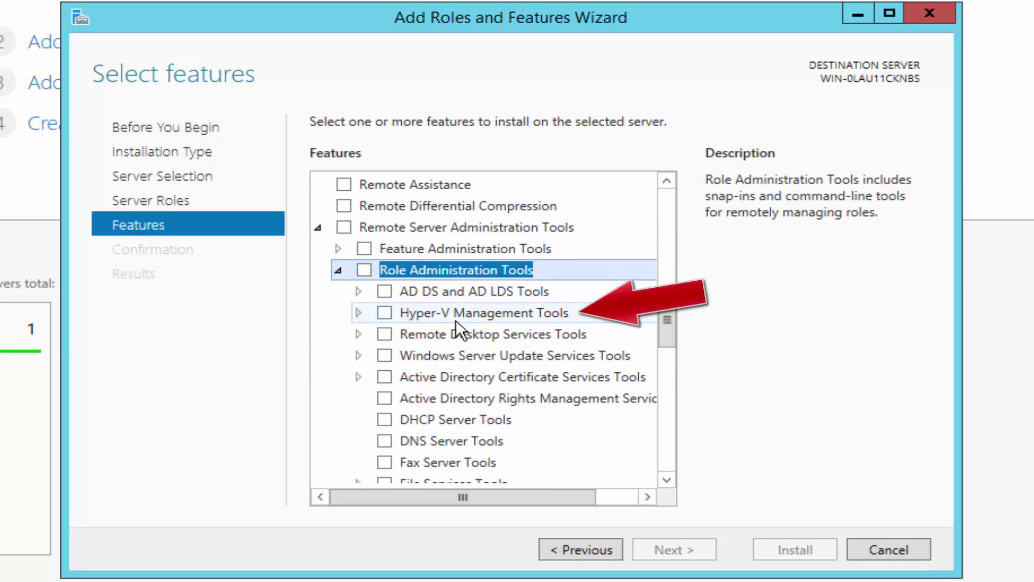
pyautogui.click(386, 313)
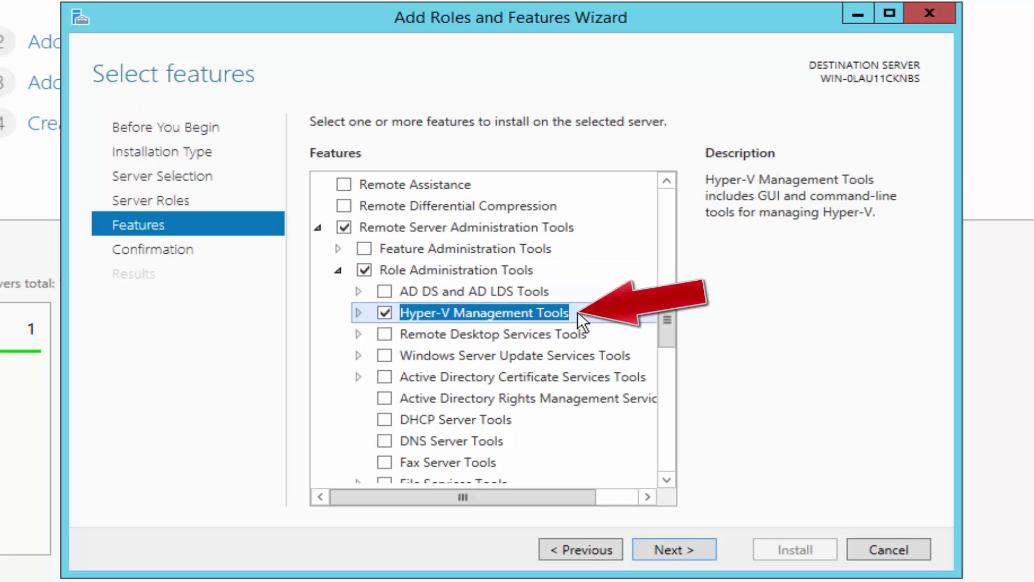
pyautogui.click(681, 547)
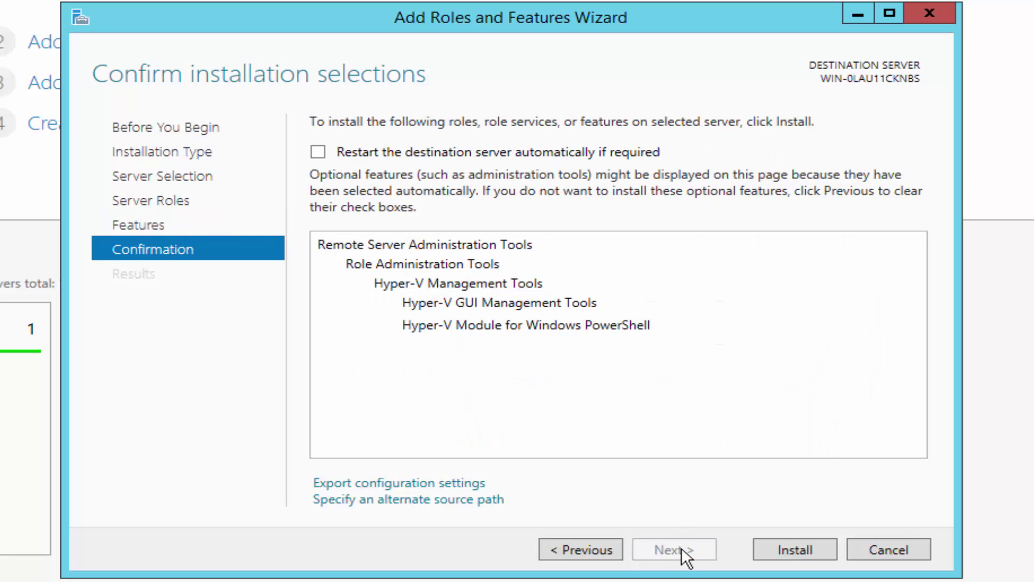
# Install Hyper-V Management Tools, then close the wizard and Server Manager
pyautogui.click(824, 549)
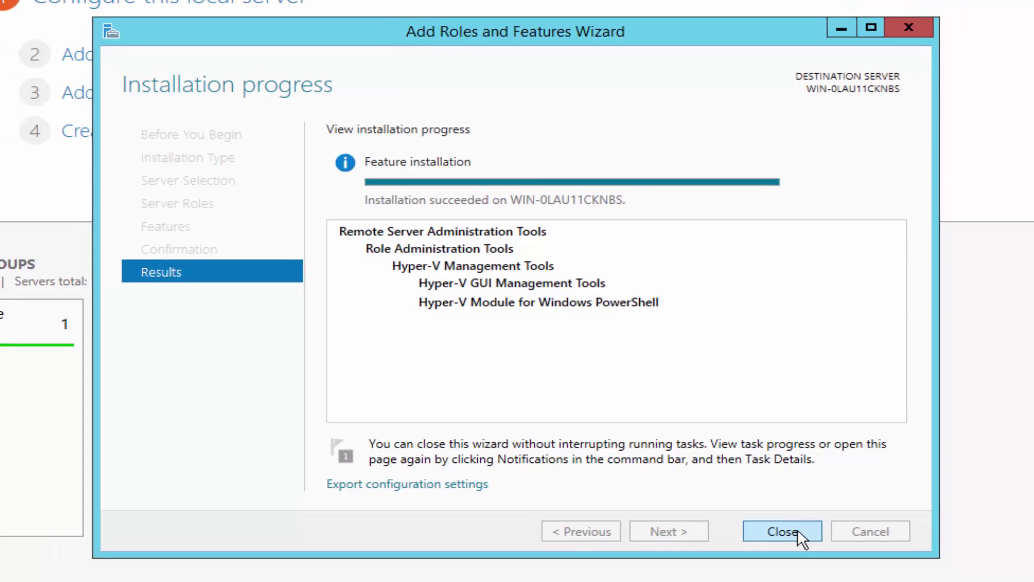
pyautogui.click(800, 550)
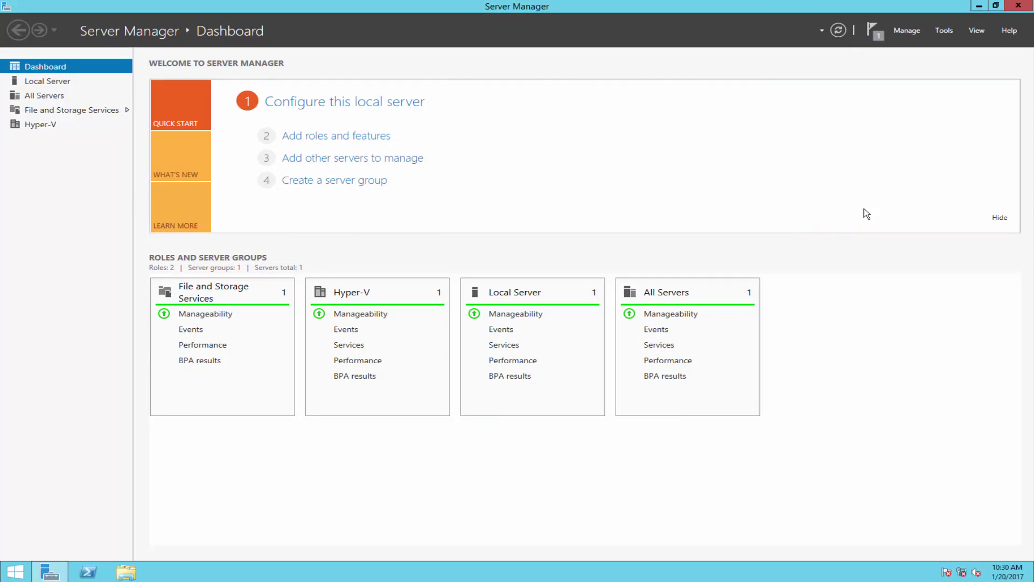
pyautogui.click(1021, 7)
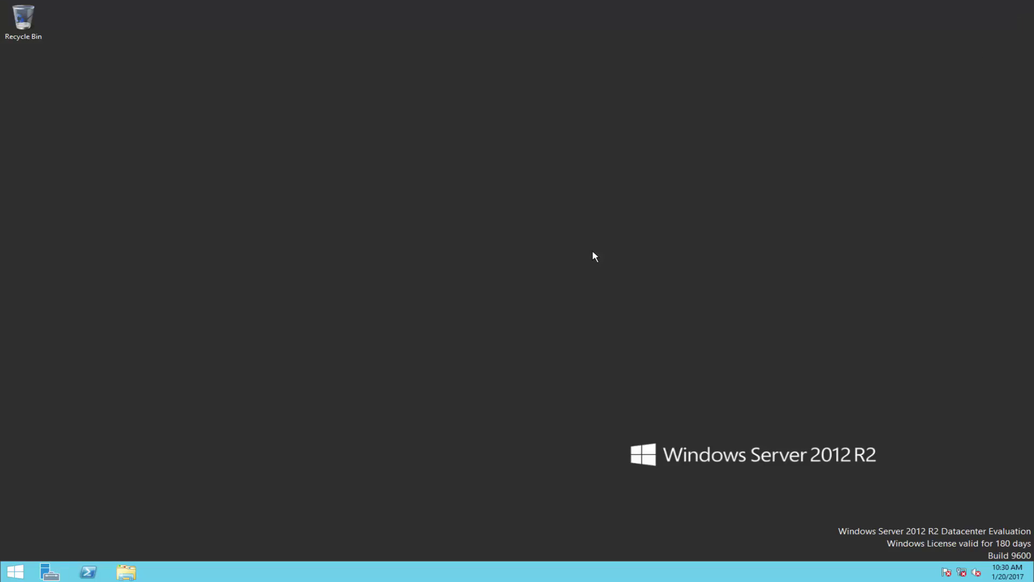
# Pin Hyper-V Manager from the Apps list to Start, then return to the desktop
pyautogui.click(20, 575)
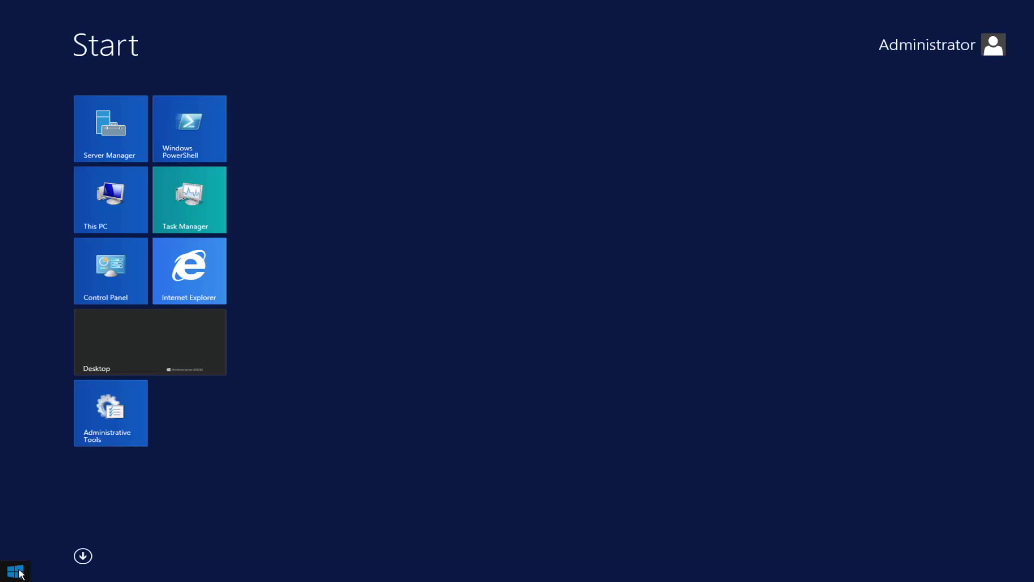
pyautogui.click(83, 556)
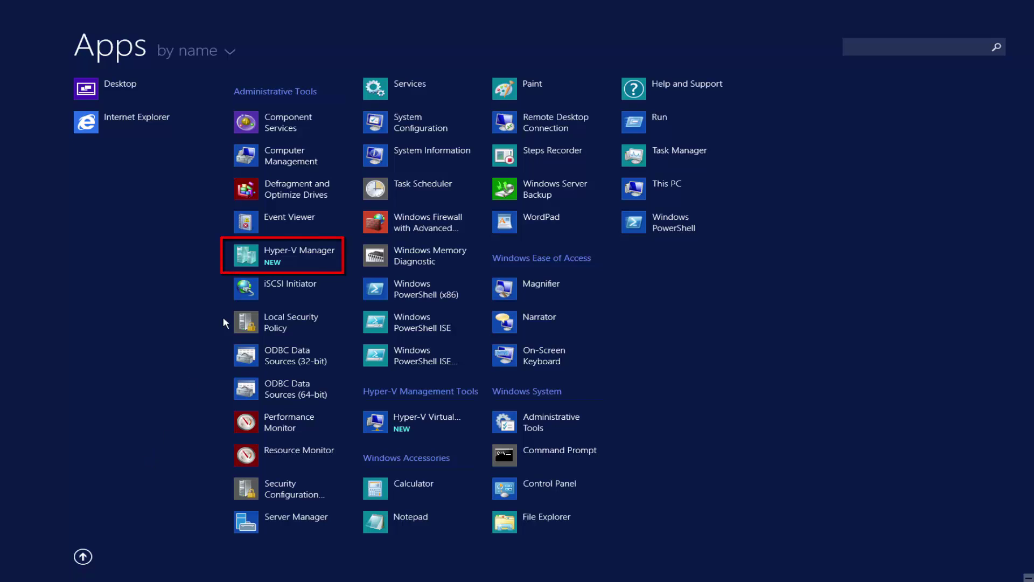
pyautogui.rightClick(298, 256)
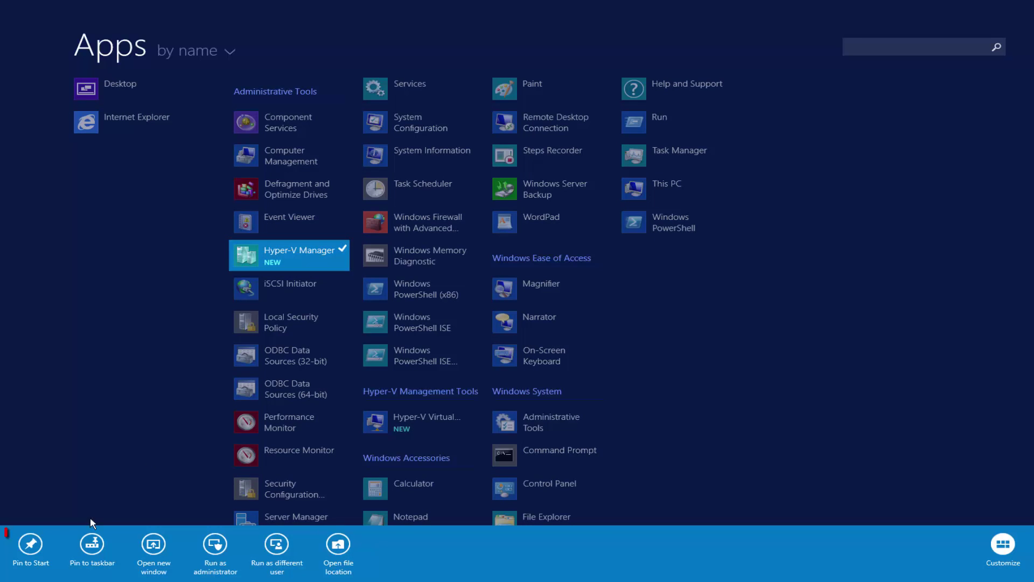
pyautogui.click(30, 547)
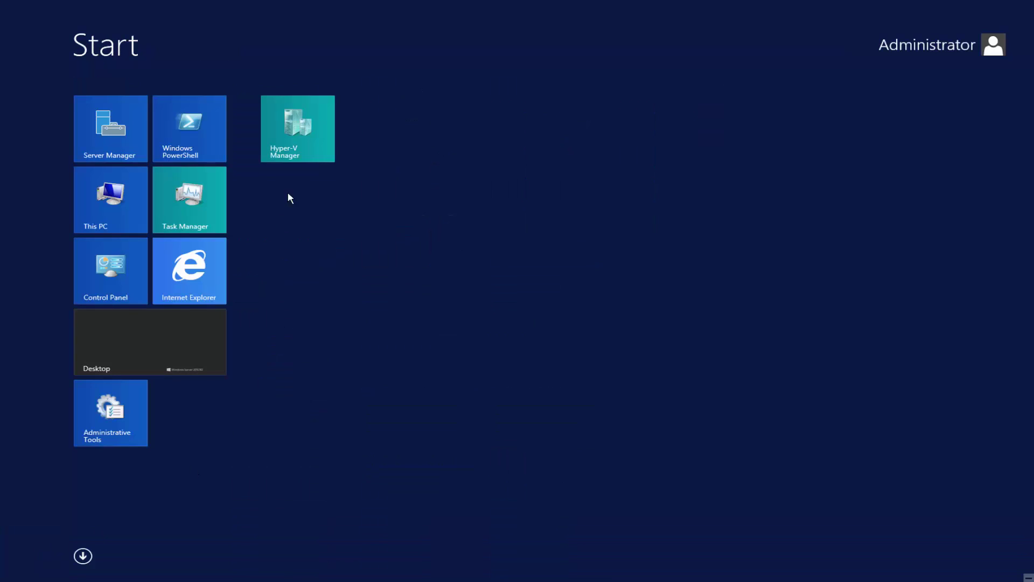
pyautogui.click(304, 118)
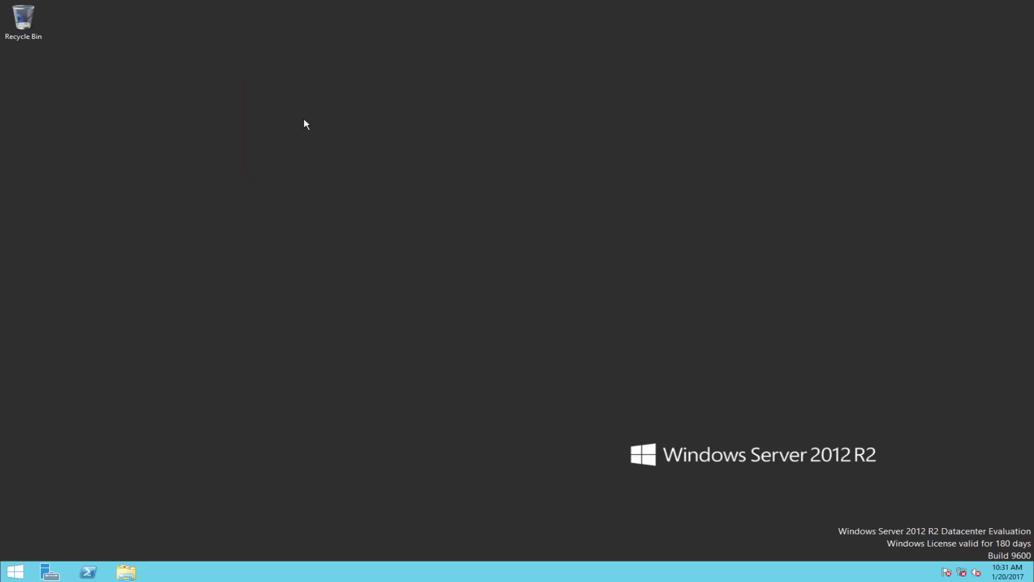